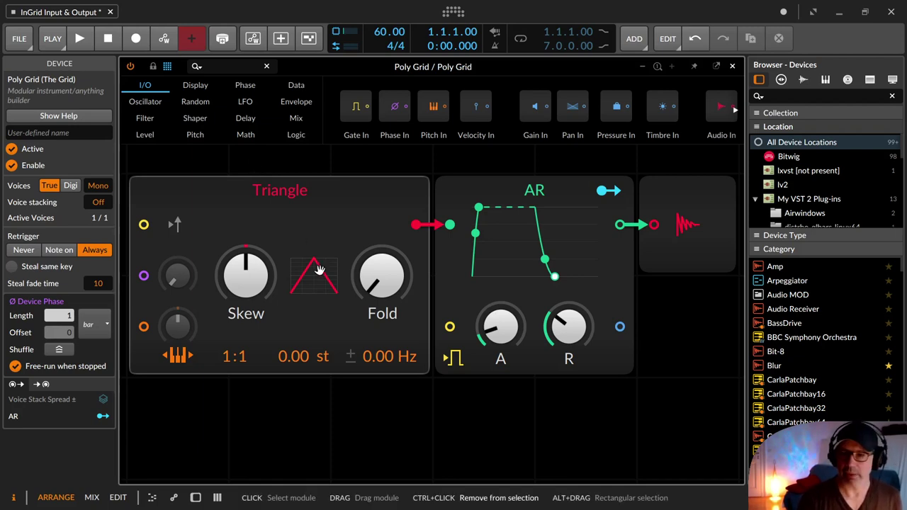
Add a Gate In module to the grid directly below the Triangle oscillator
key(minus)
key(minus)
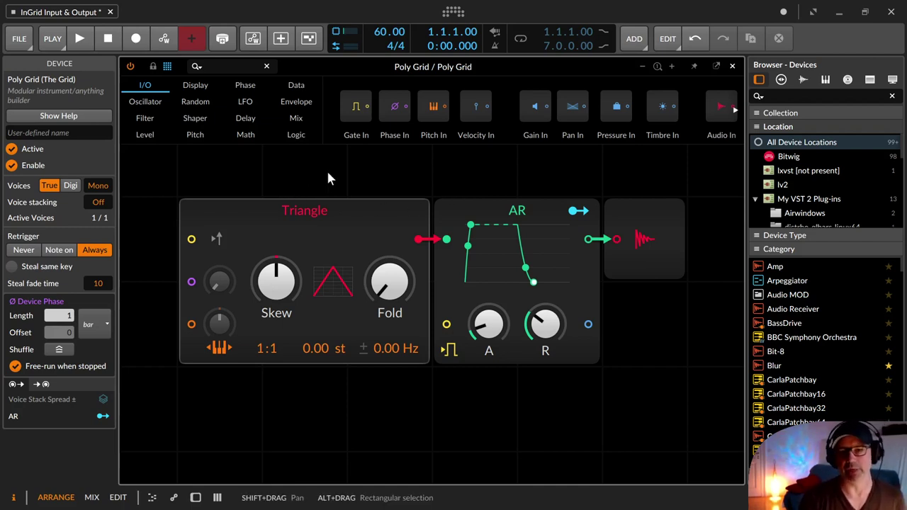
click(375, 224)
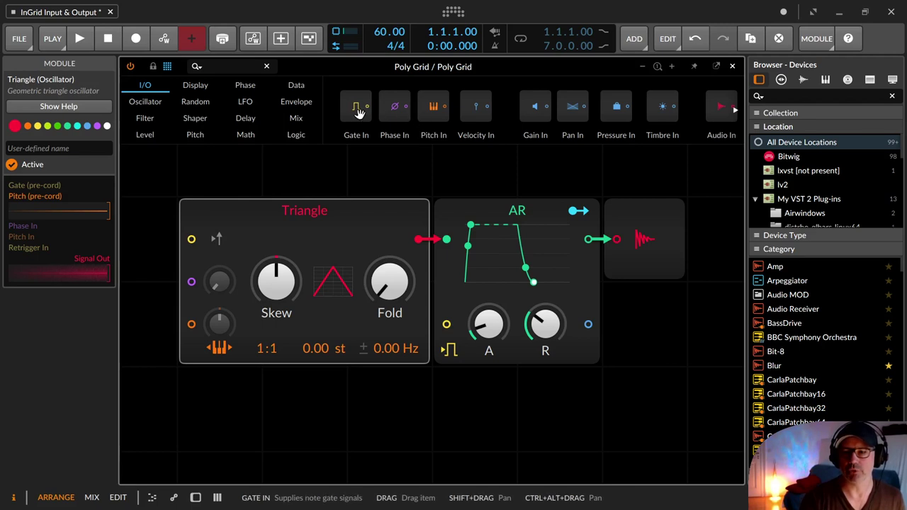
drag(359, 112, 252, 430)
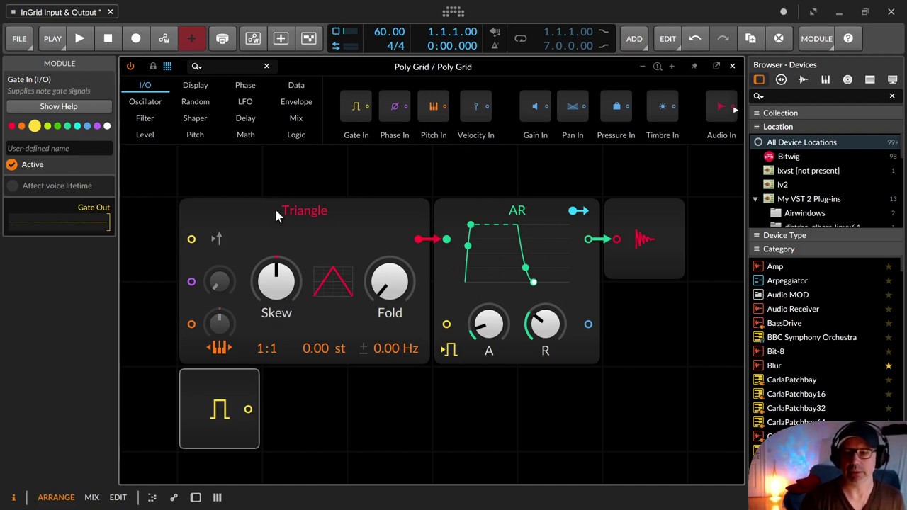
Move the Triangle oscillator away from the AR envelope to make space, and connect Gate In to the AR's gate input
click(305, 229)
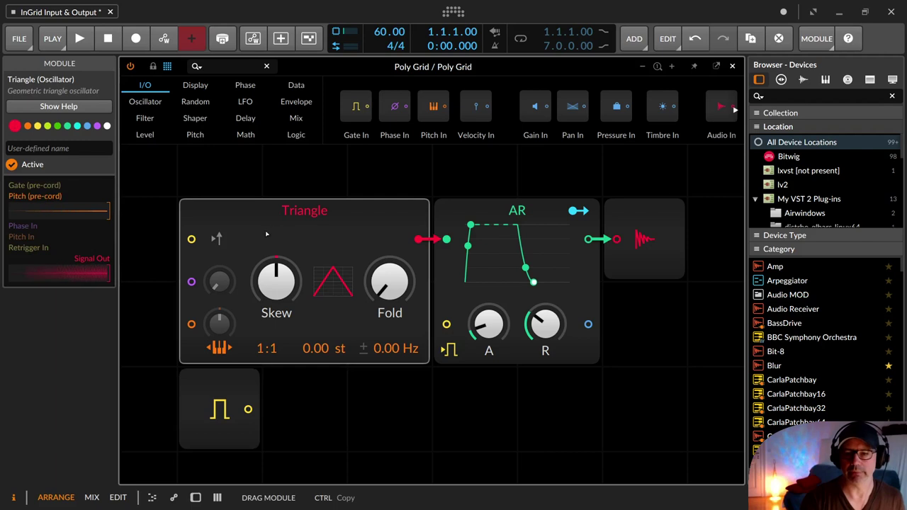
scroll(309, 182, down, 1)
drag(250, 201, 324, 189)
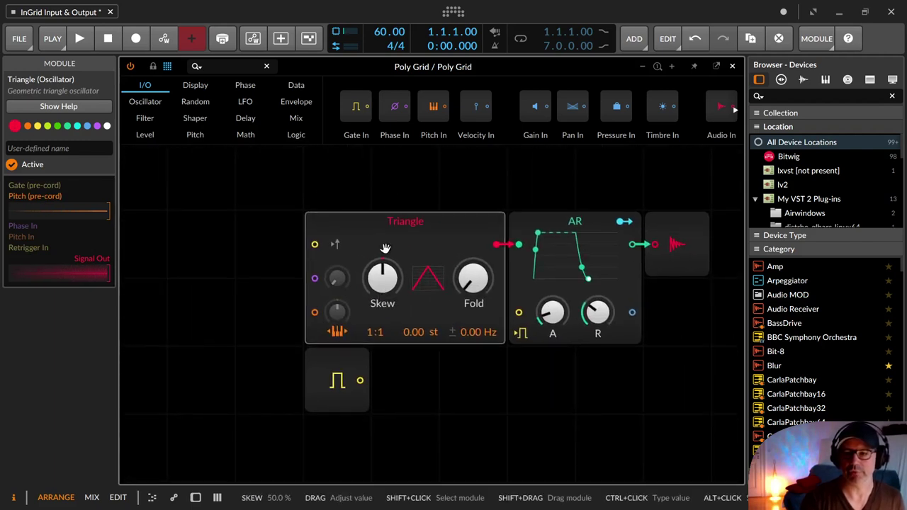
drag(385, 249, 290, 247)
drag(359, 380, 529, 321)
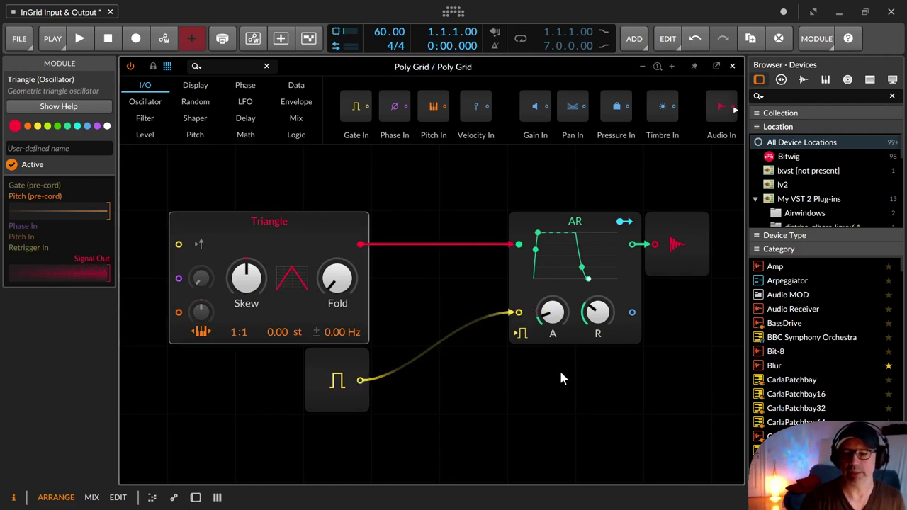
Turn off gating on notes for the AR envelope, and disconnect and reconnect the cable from Gate In
click(529, 272)
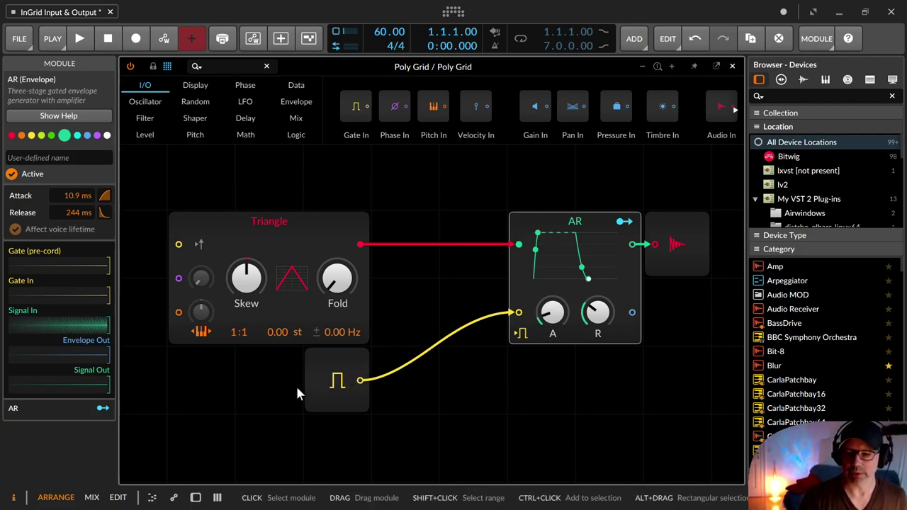
click(522, 333)
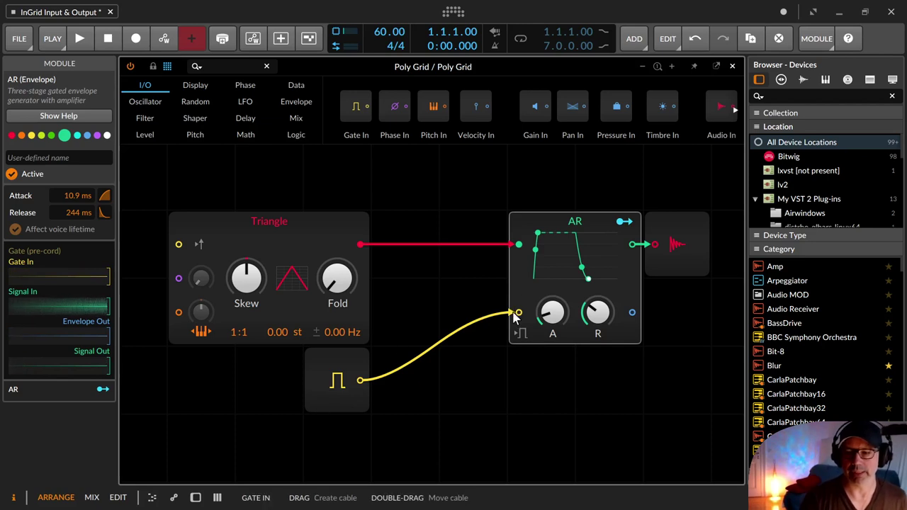
drag(519, 312, 474, 311)
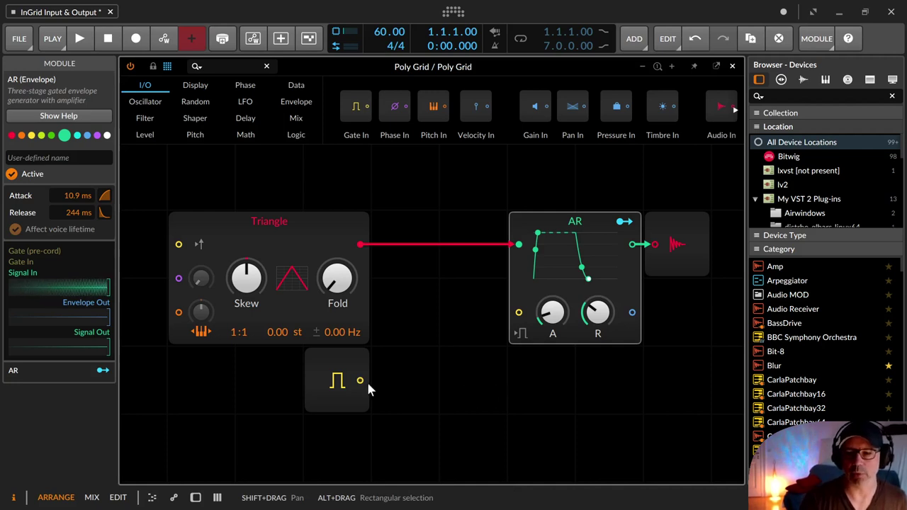
drag(374, 373, 517, 312)
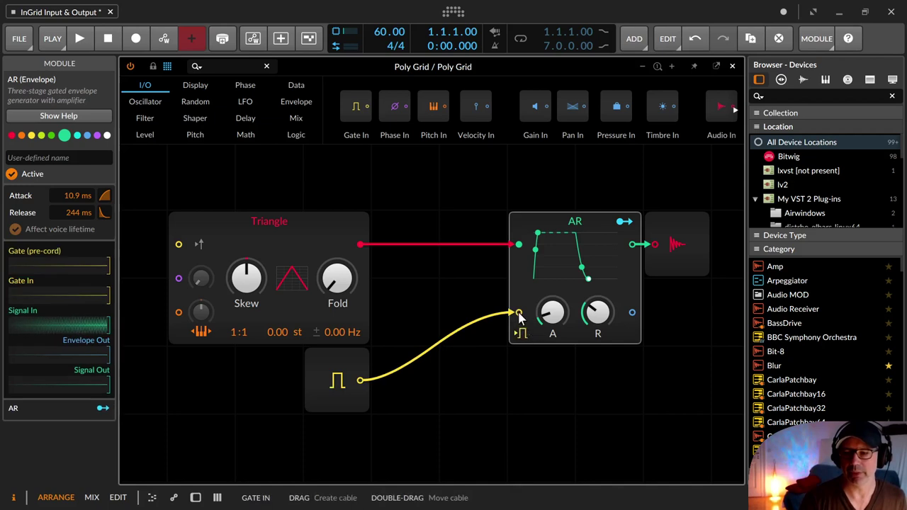
Disconnect Gate In from the AR's gate input and delete the Gate In module
drag(520, 319, 462, 324)
click(329, 391)
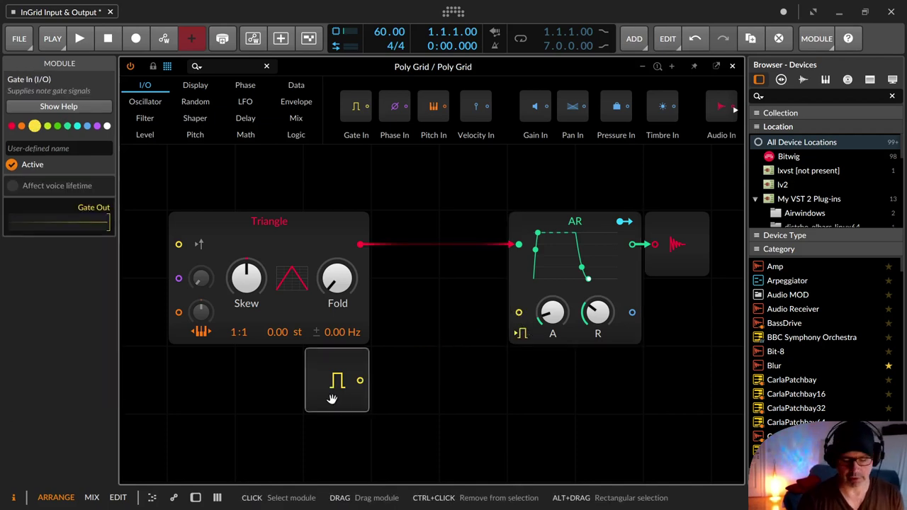
key(Delete)
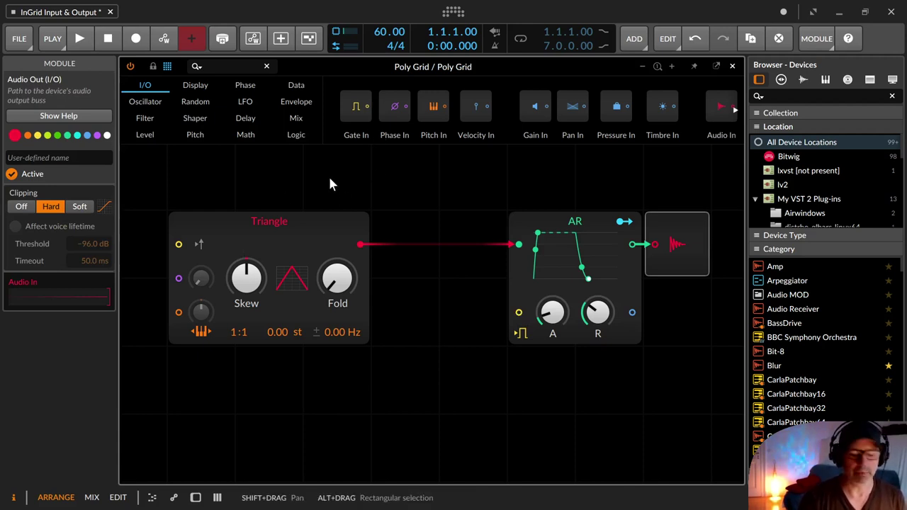
Move the AR envelope and the Audio Out module together so the AR sits directly beside the Triangle oscillator
drag(331, 183, 361, 188)
drag(607, 148, 707, 332)
drag(595, 234, 439, 231)
Place a Phase In module to the left of the Triangle oscillator and connect it to the oscillator's phase input
drag(294, 190, 381, 181)
drag(381, 131, 170, 220)
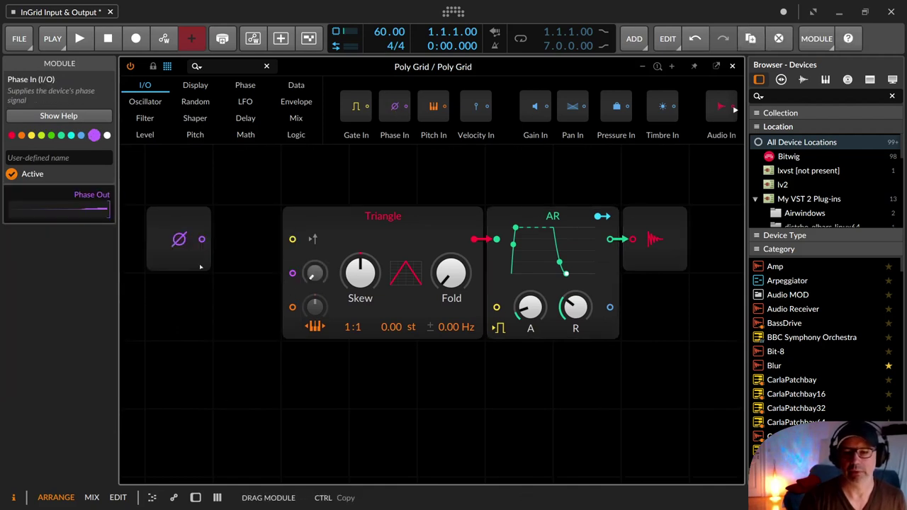
drag(196, 260, 196, 326)
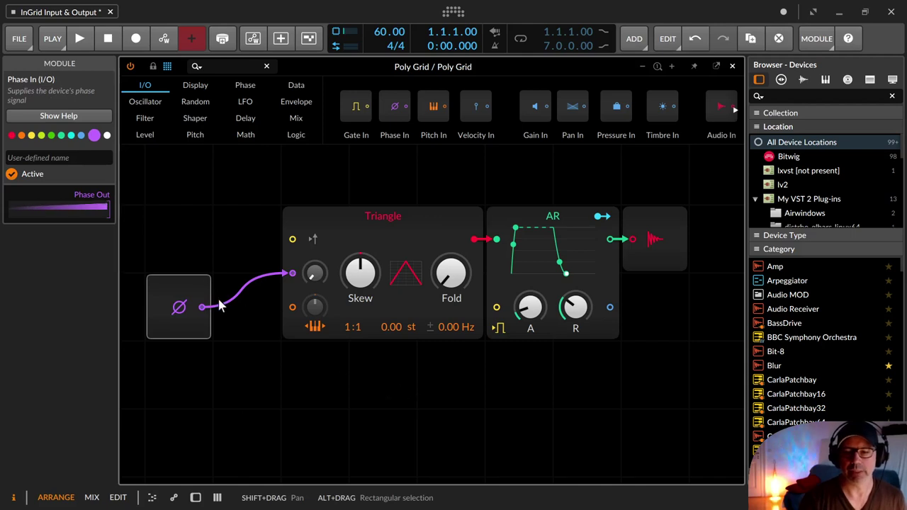
Delete the Phase In module and insert a new one directly on the Triangle's phase input
key(Delete)
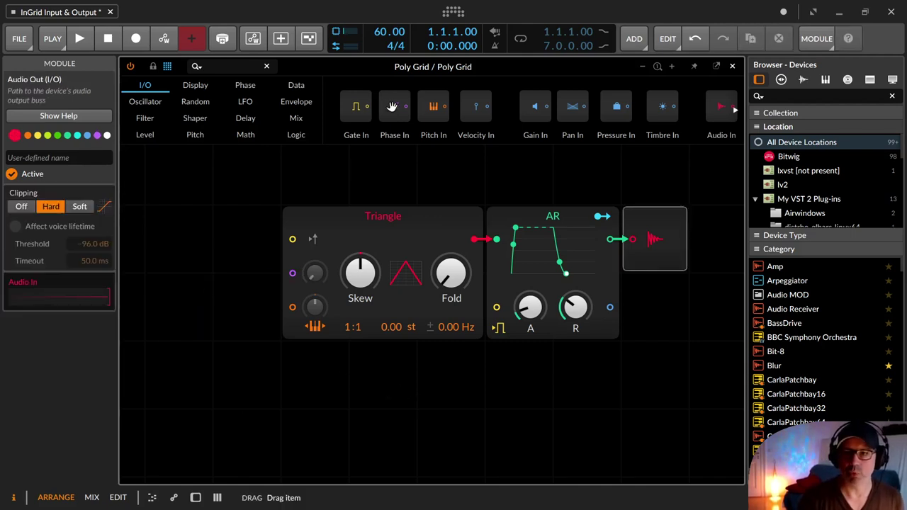
drag(393, 106, 291, 274)
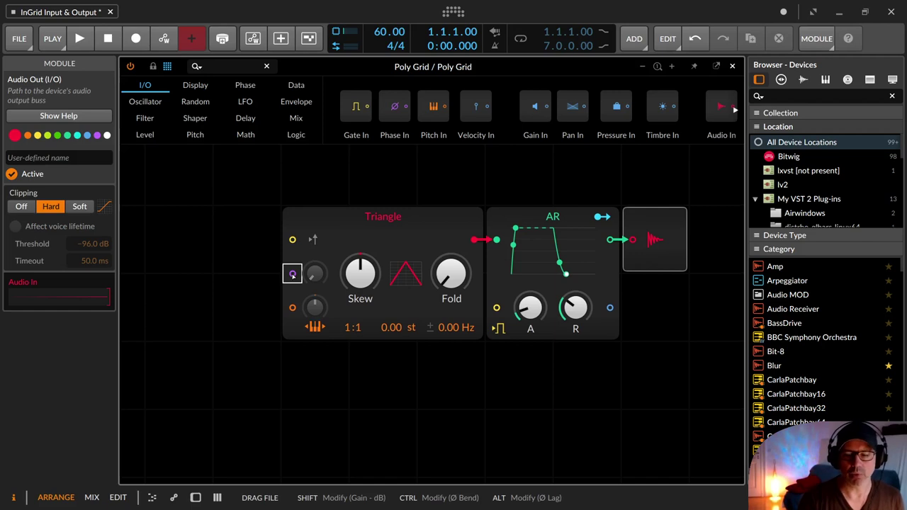
drag(293, 274, 294, 276)
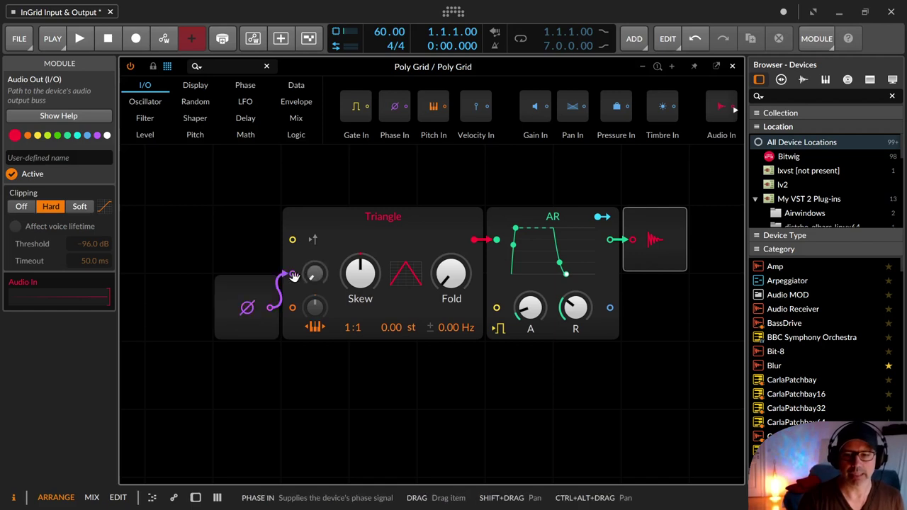
Undo the directly inserted Phase In and place one apart from the Triangle, cabled to its phase input
click(252, 291)
key(ctrl+z)
drag(395, 107, 177, 286)
drag(202, 309, 293, 274)
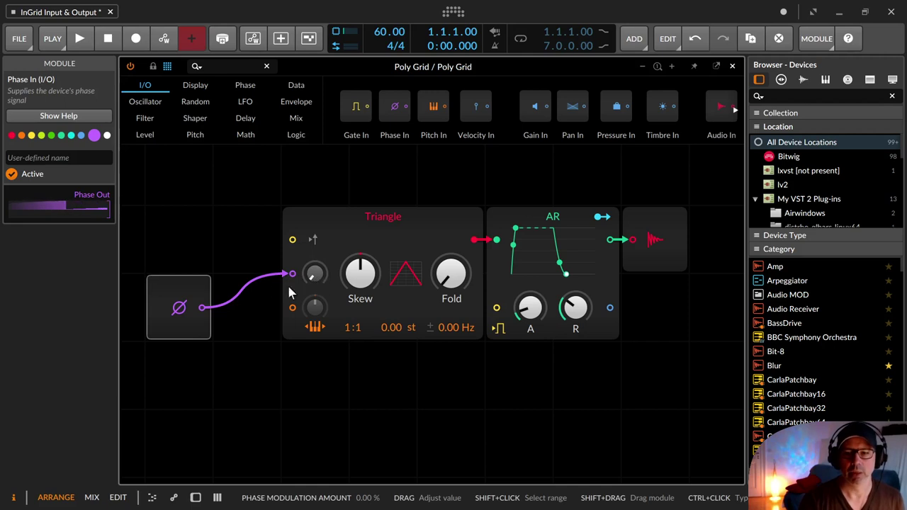
Try different phase modulation amounts on the Triangle, up to the maximum, and disconnect Phase In from the phase input
click(315, 274)
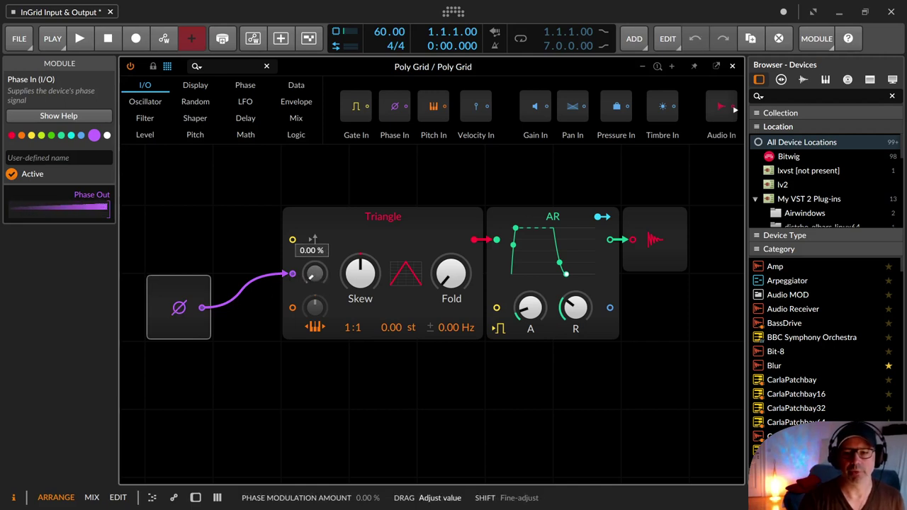
drag(315, 274, 286, 323)
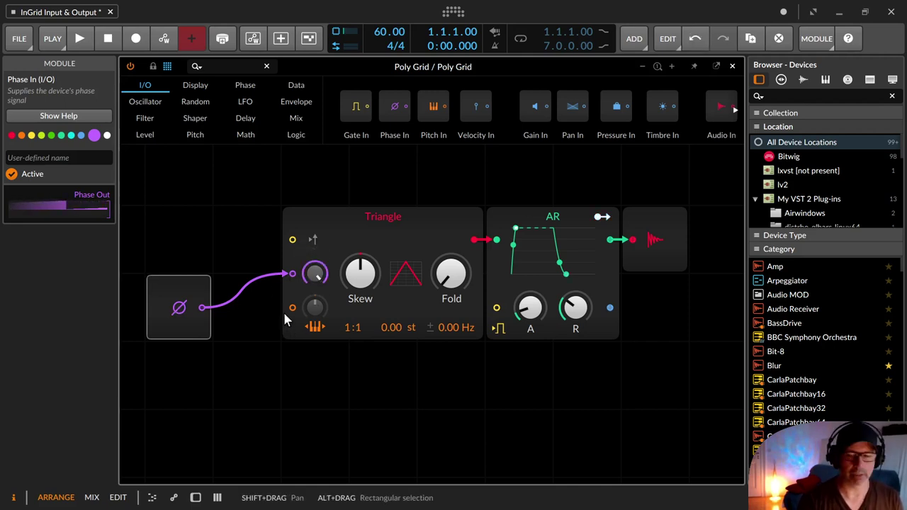
drag(316, 275, 287, 252)
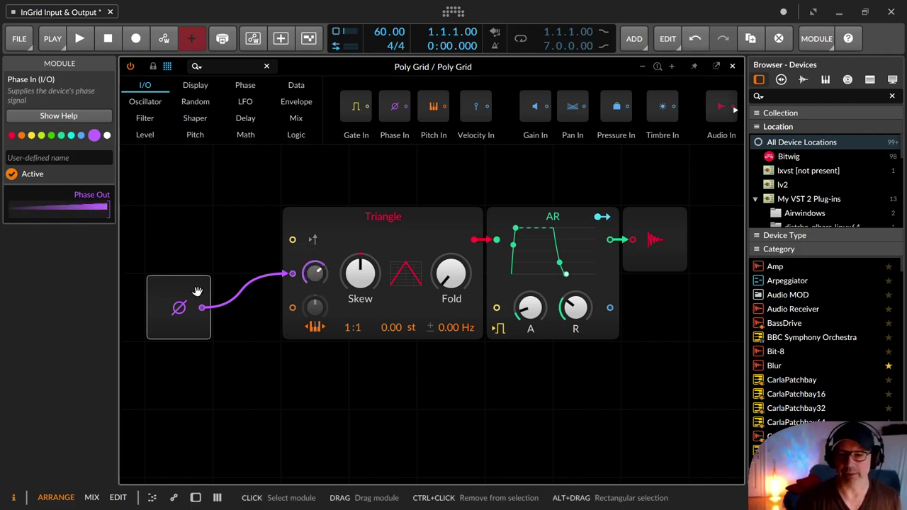
mouse_move(292, 274)
mouse_down()
mouse_move(225, 299)
mouse_move(292, 270)
mouse_move(289, 278)
mouse_up()
drag(247, 253, 238, 251)
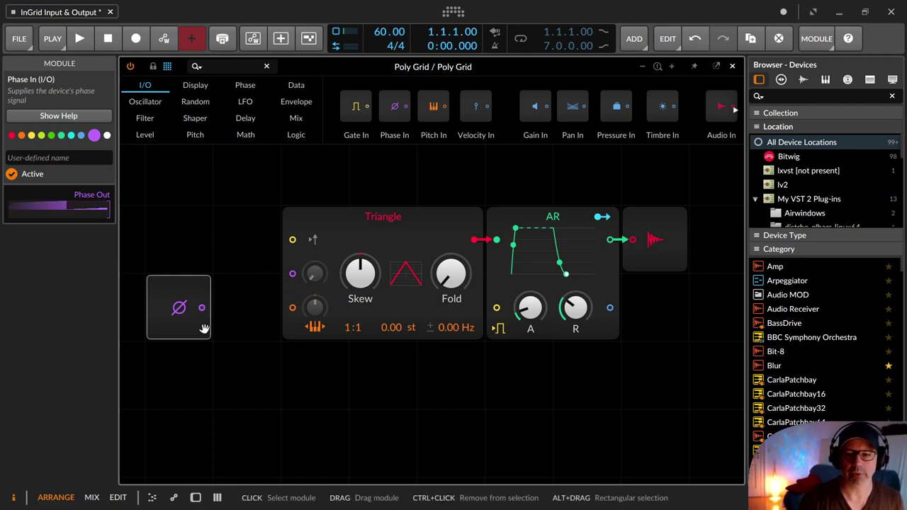
Connect Phase In to the Triangle's phase input, its retrigger input and its pitch input in turn
drag(202, 308, 301, 282)
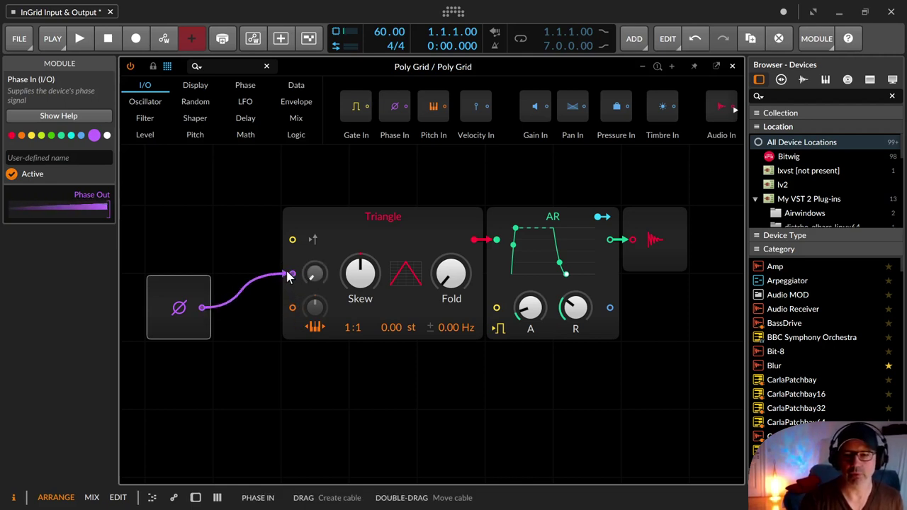
drag(288, 276, 262, 201)
drag(275, 304, 290, 242)
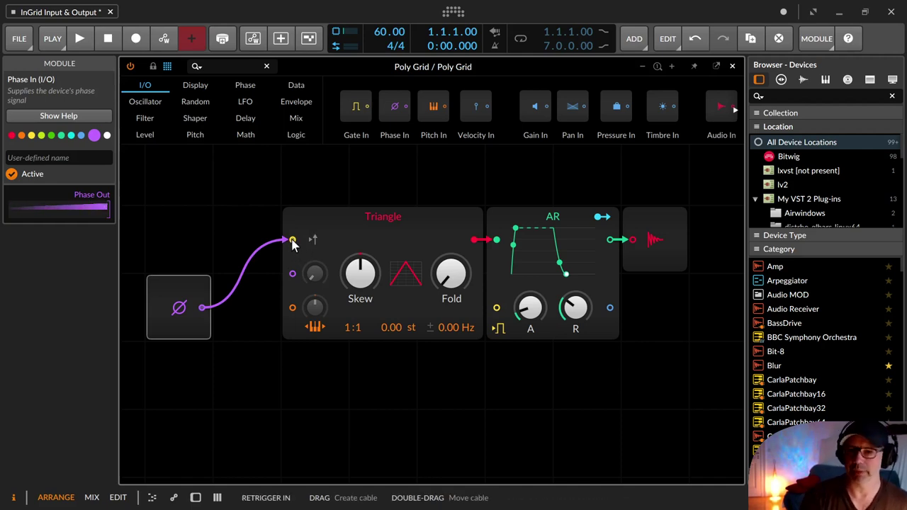
drag(293, 241, 293, 309)
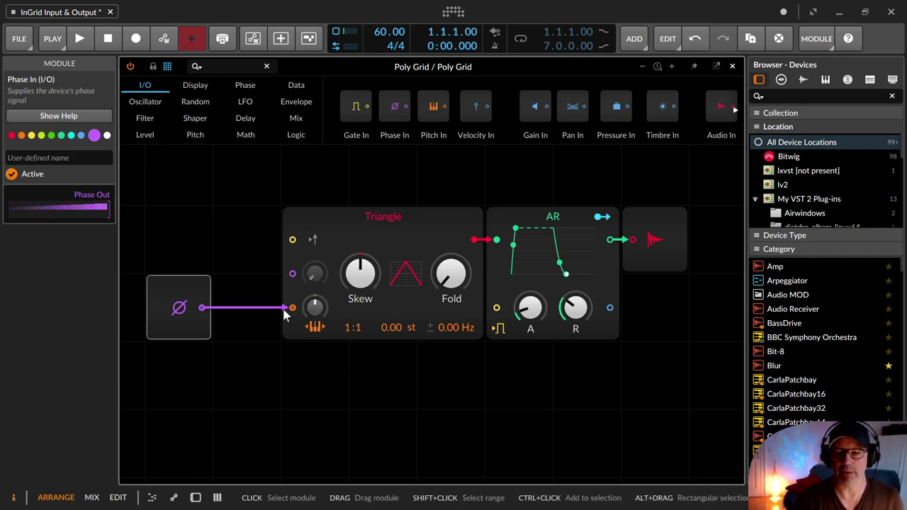
Try a Pitch In module on the Triangle's pitch and retrigger inputs, and delete both the Pitch In and Phase In modules
drag(436, 145, 297, 306)
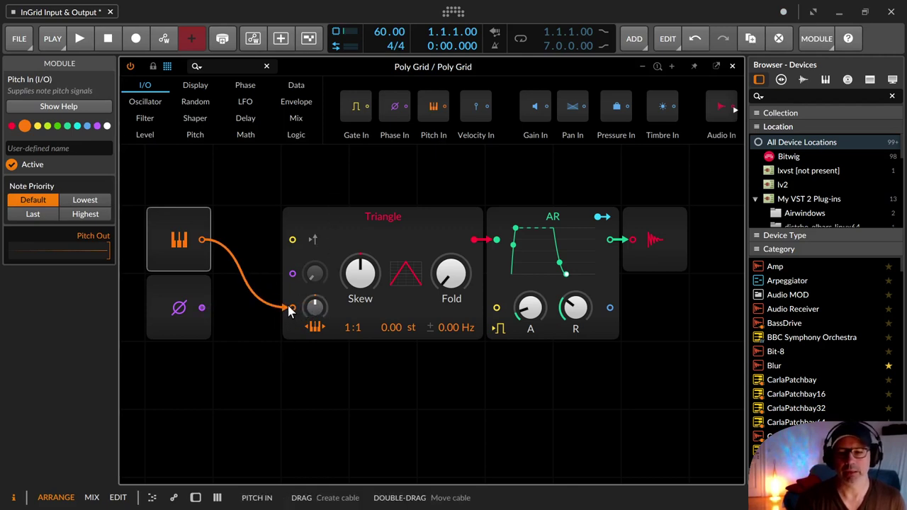
drag(292, 308, 292, 240)
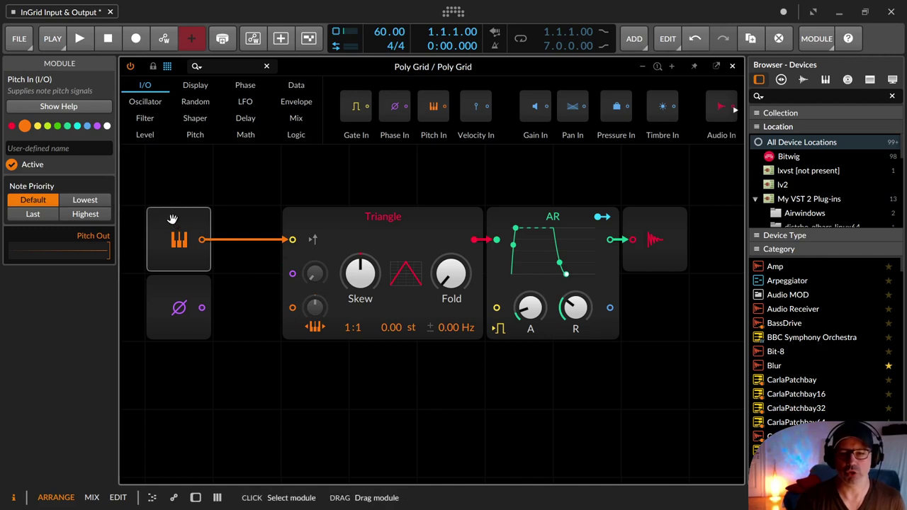
key(Delete)
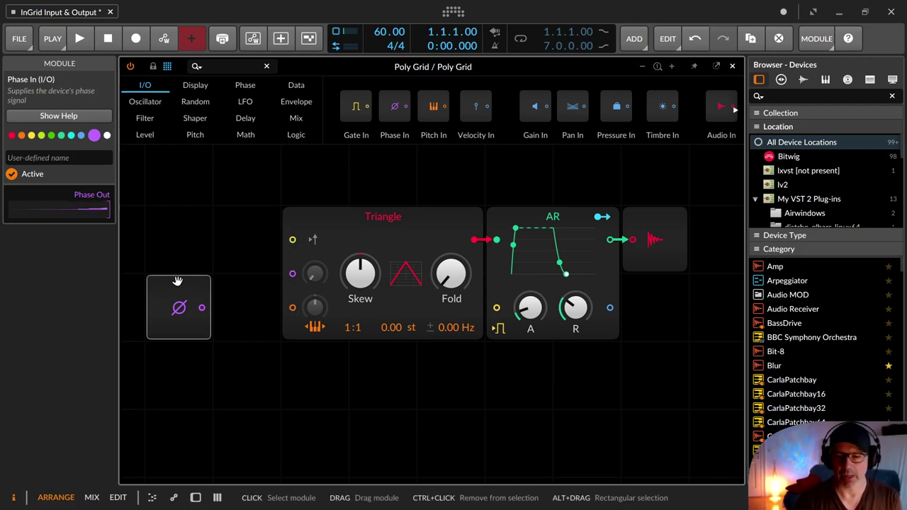
key(Delete)
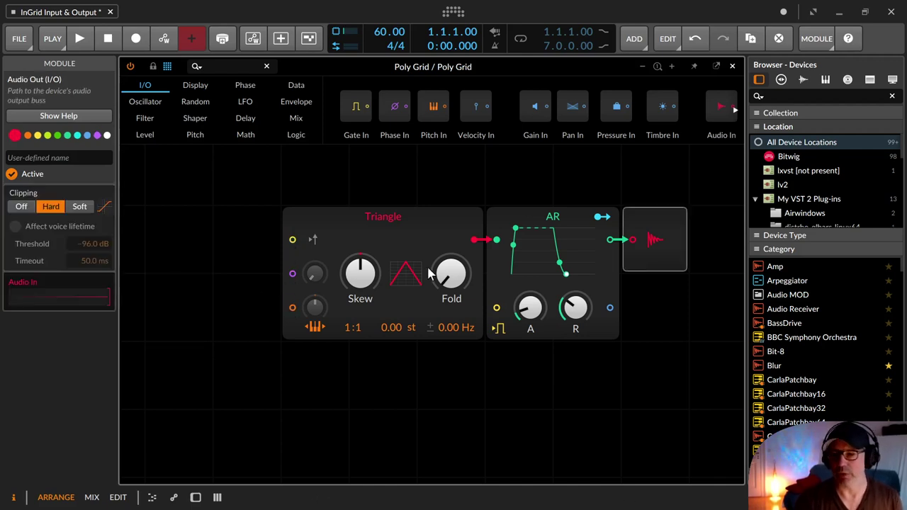
Inspect the AR envelope's pre-cord gate signal, and toggle the Triangle's key tracking off and back on
click(507, 327)
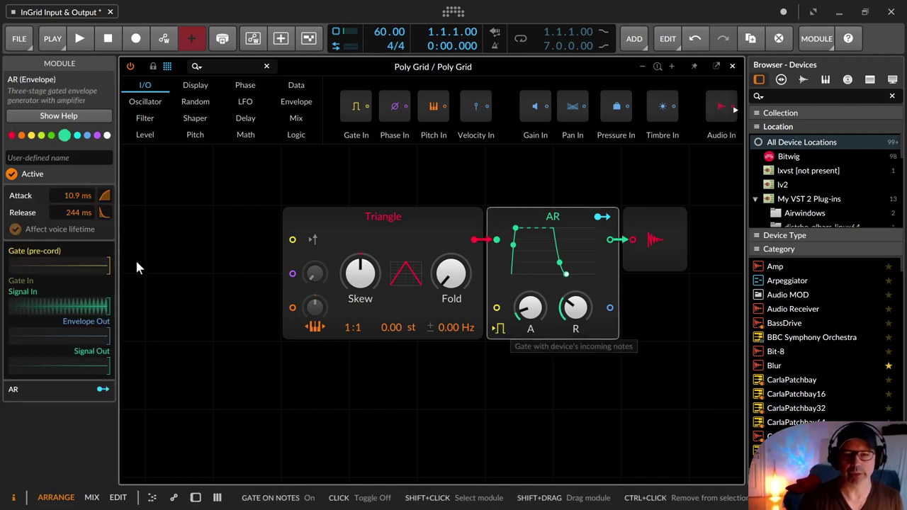
click(32, 254)
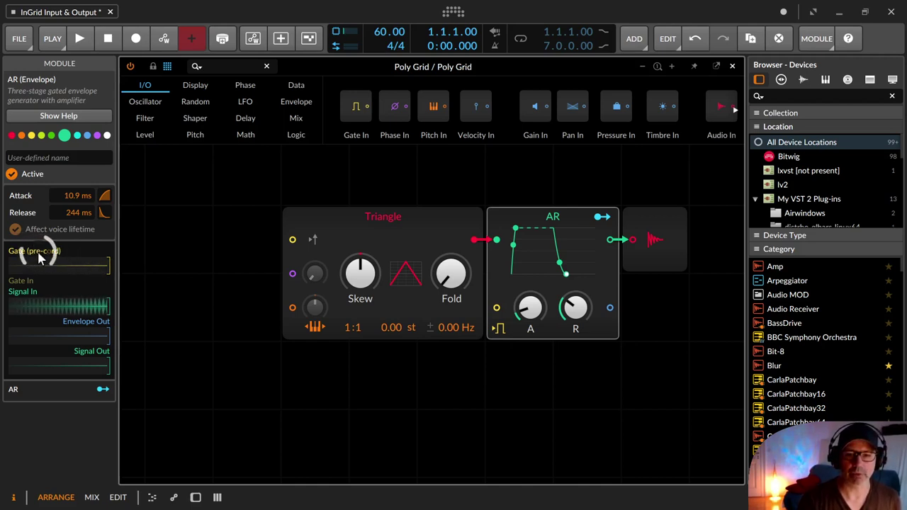
click(313, 328)
click(314, 328)
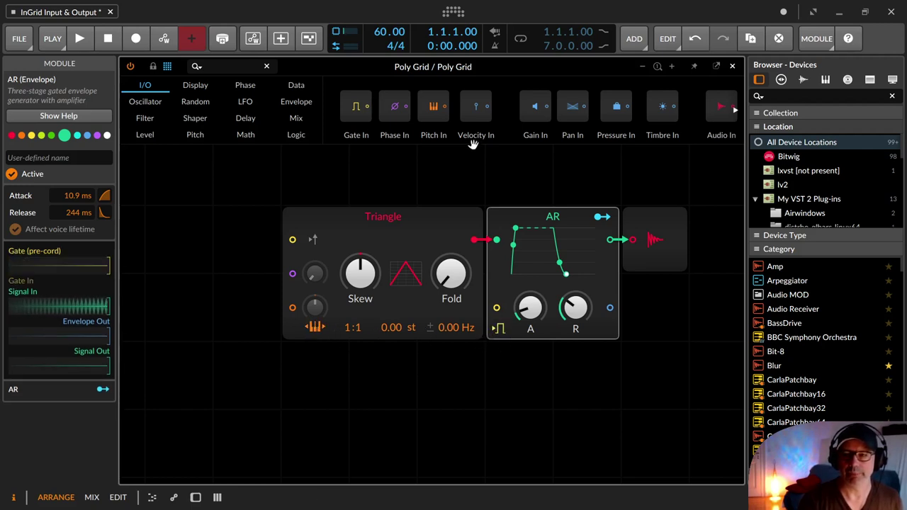
Insert a Pitch In module directly on the Triangle's pitch input and reset the pitch modulation amount to 0.00 st
drag(430, 106, 292, 308)
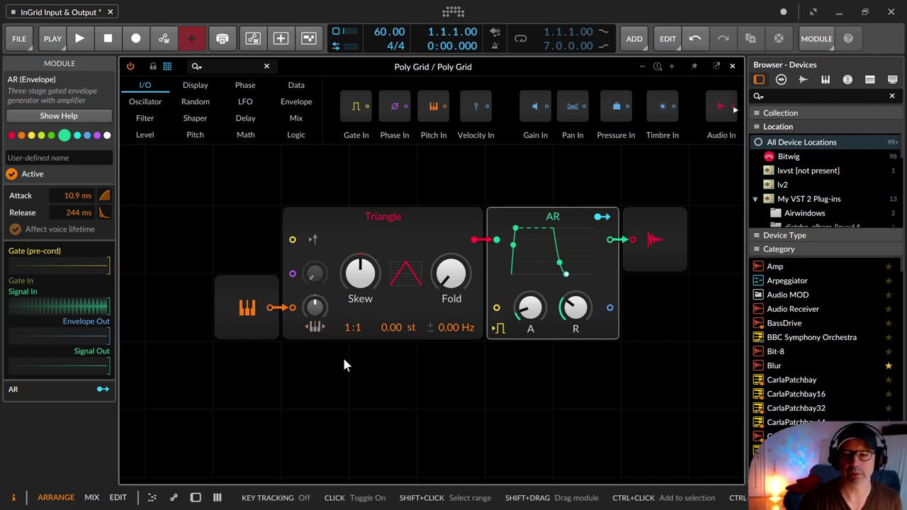
drag(318, 310, 318, 287)
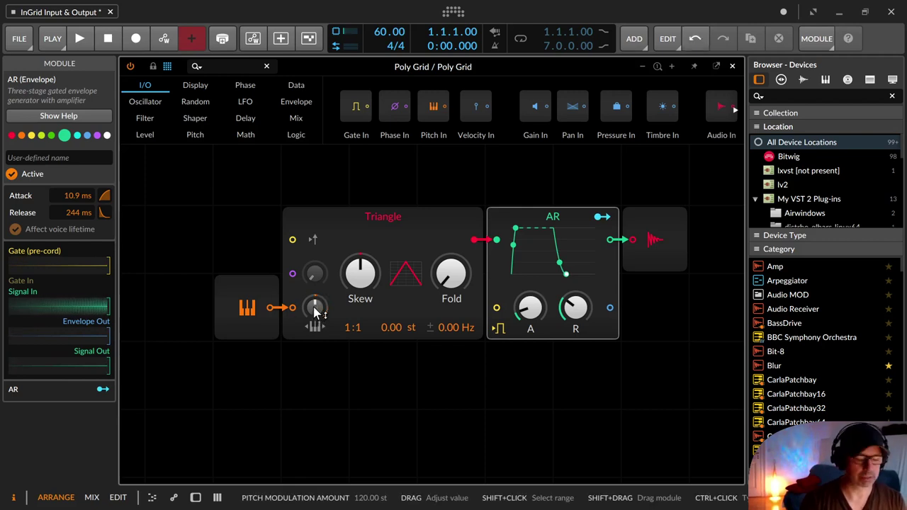
double_click(317, 313)
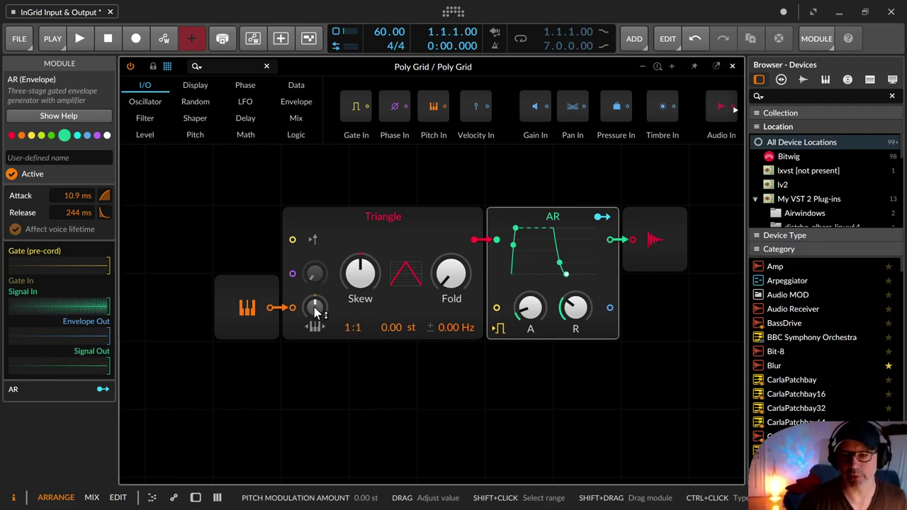
Try a higher pitch modulation amount on the Triangle's pitch input, and reset it to 0.00 st
drag(314, 306, 317, 318)
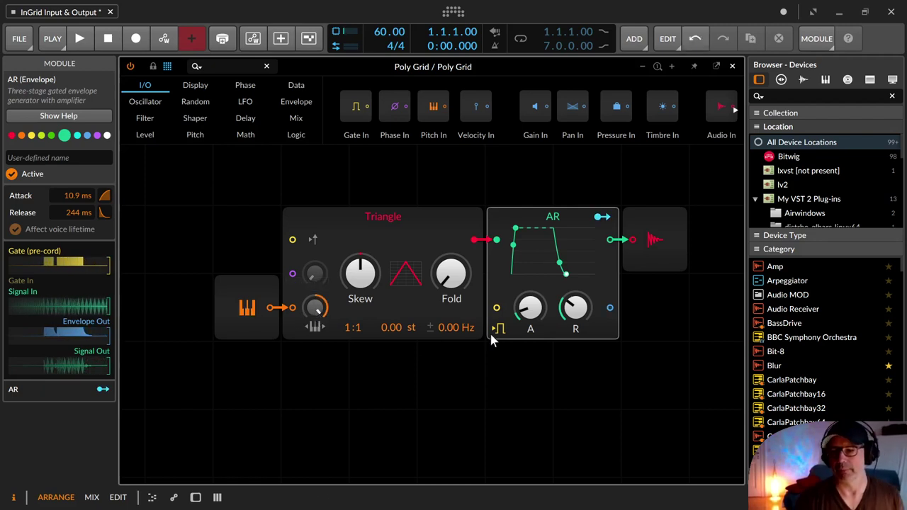
double_click(320, 317)
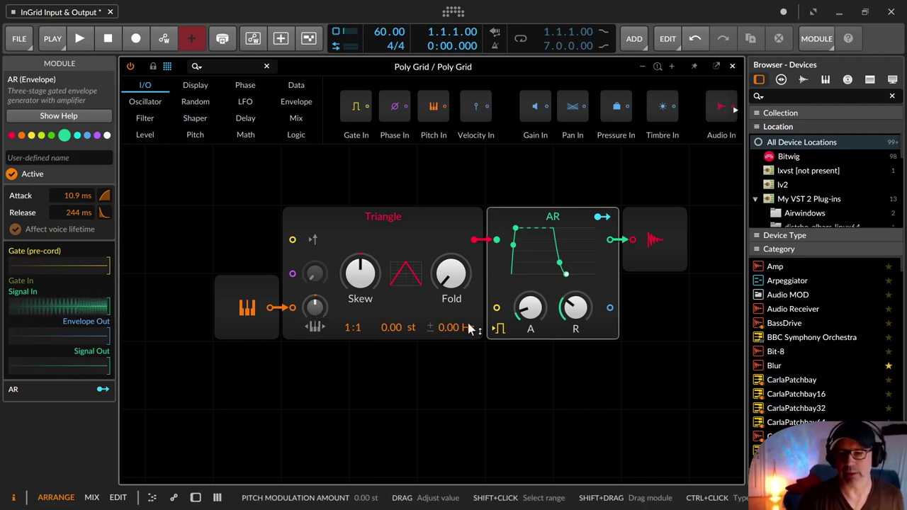
Disconnect Pitch In from the Triangle, move it one cell further away and reconnect it to the Triangle's pitch input
double_click(289, 307)
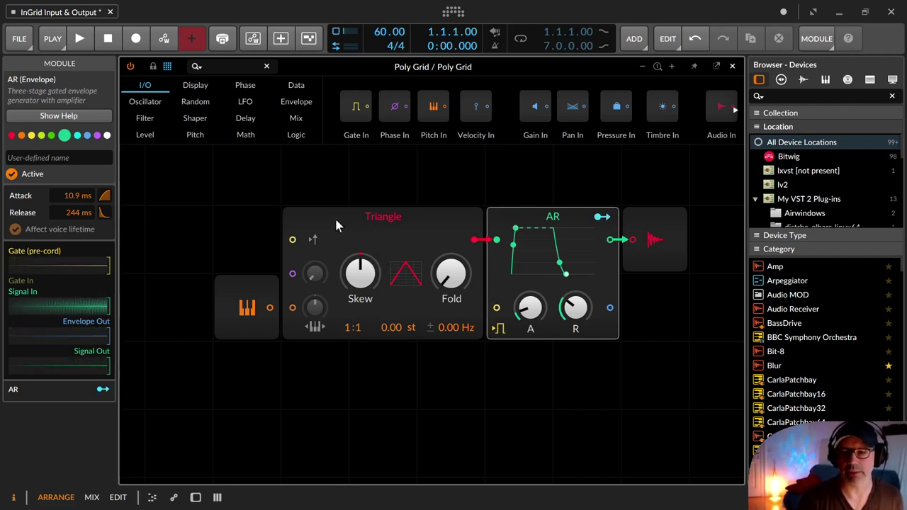
drag(248, 307, 180, 306)
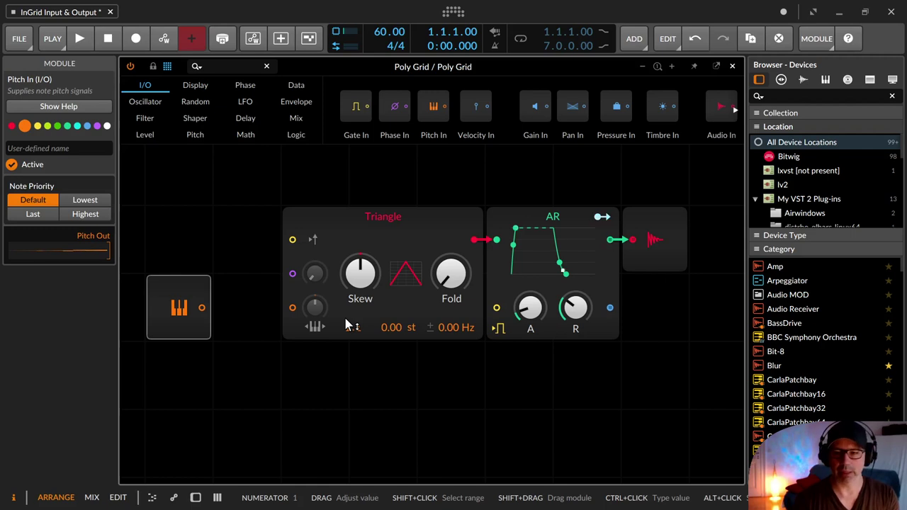
drag(208, 315, 314, 280)
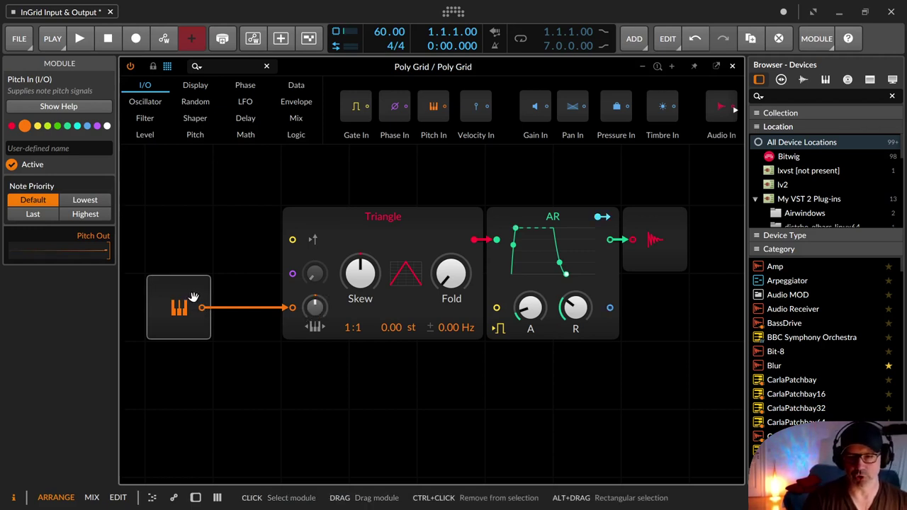
Delete the Pitch In module, turn the Triangle's key tracking on and select the Triangle to inspect its pitch pre-cord
key(Delete)
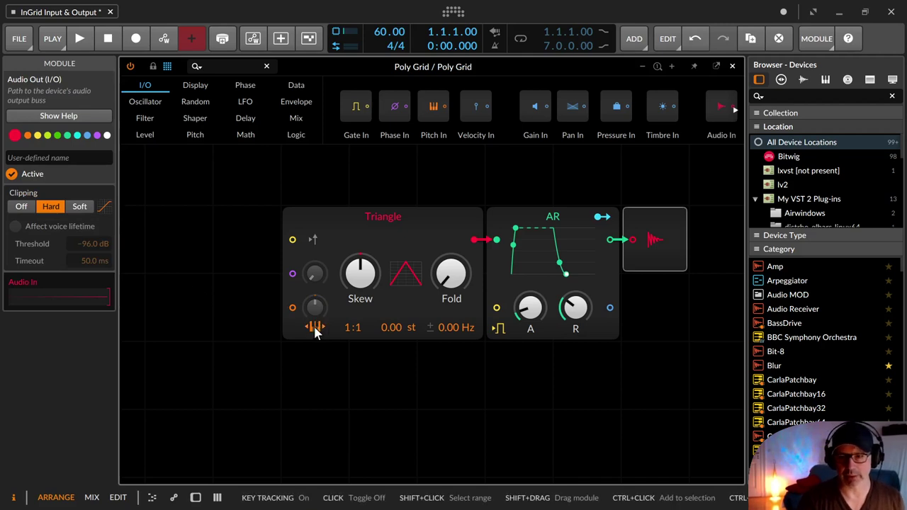
click(303, 300)
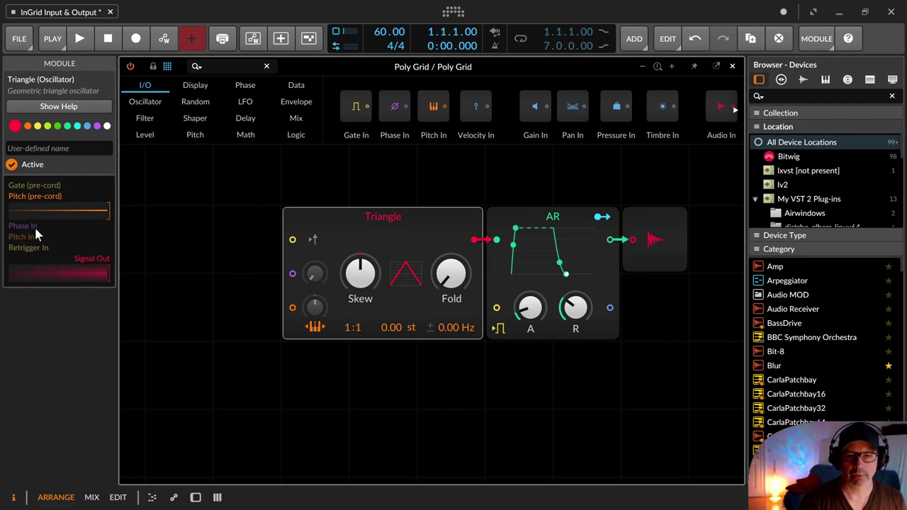
Spread the patch out by moving the Triangle and the Audio Out module each one cell away from AR
drag(433, 219, 476, 221)
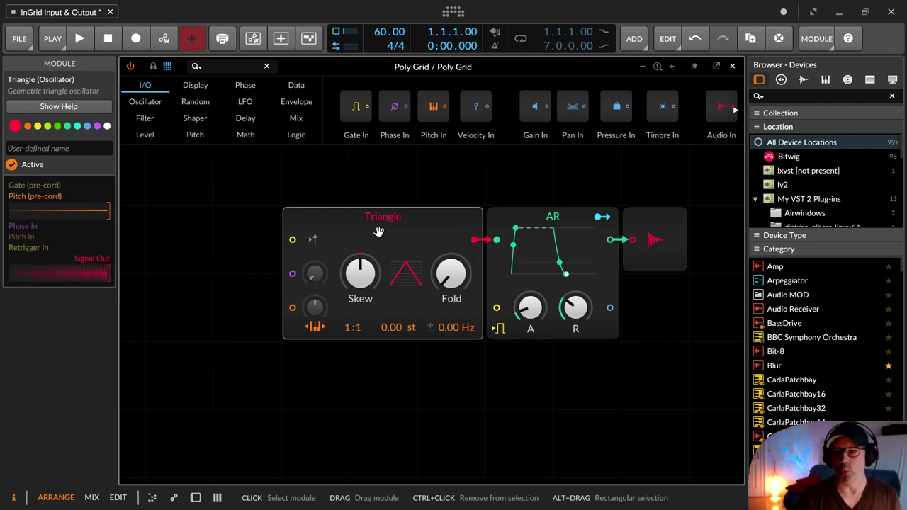
drag(379, 231, 311, 232)
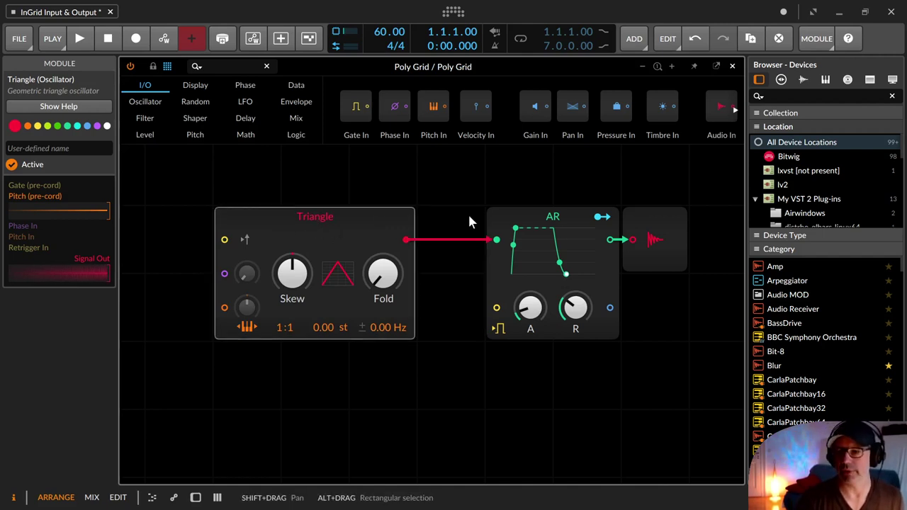
click(648, 228)
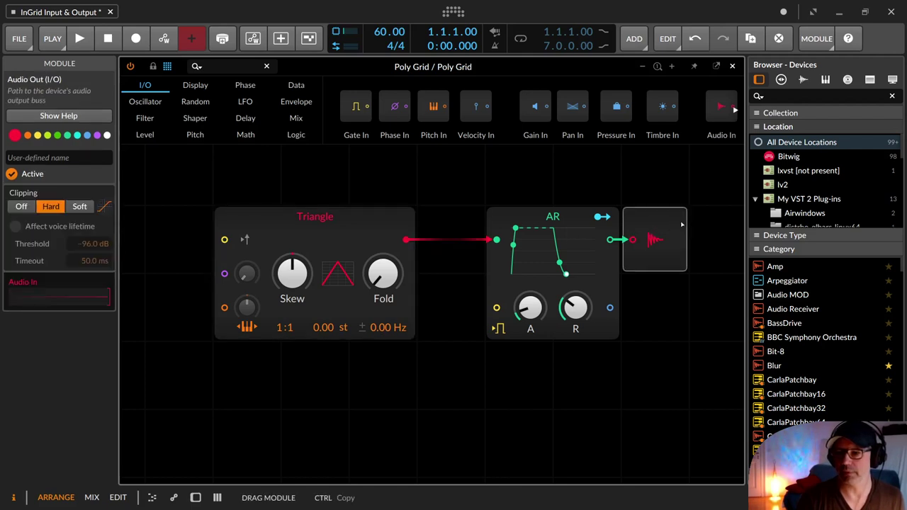
drag(691, 225, 694, 226)
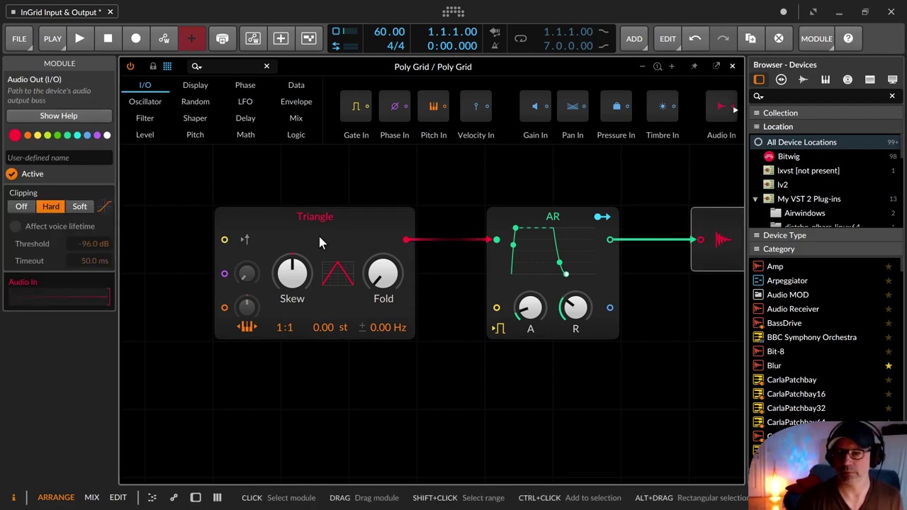
drag(546, 185, 482, 185)
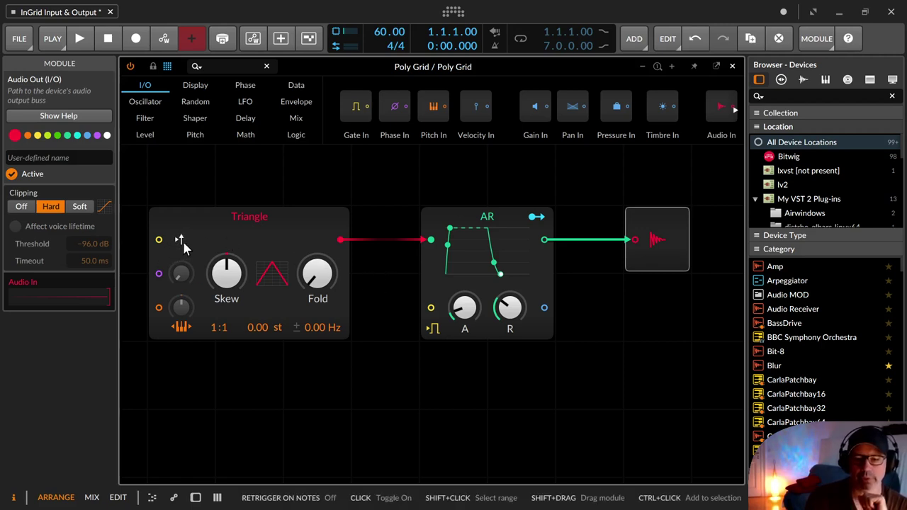
Try pulling a loose cable from the Triangle's pitch input, and inspect the pre-cord signals of the Triangle and AR
drag(159, 242, 165, 270)
drag(155, 314, 130, 341)
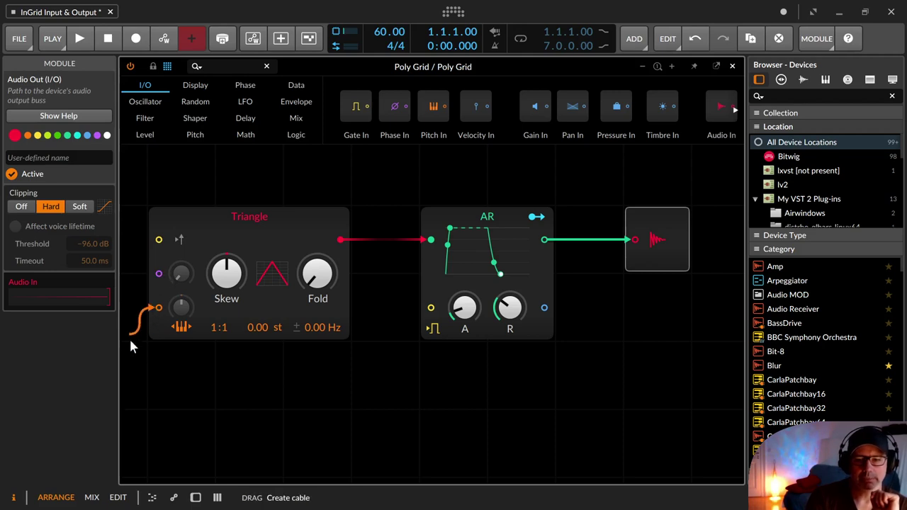
click(162, 296)
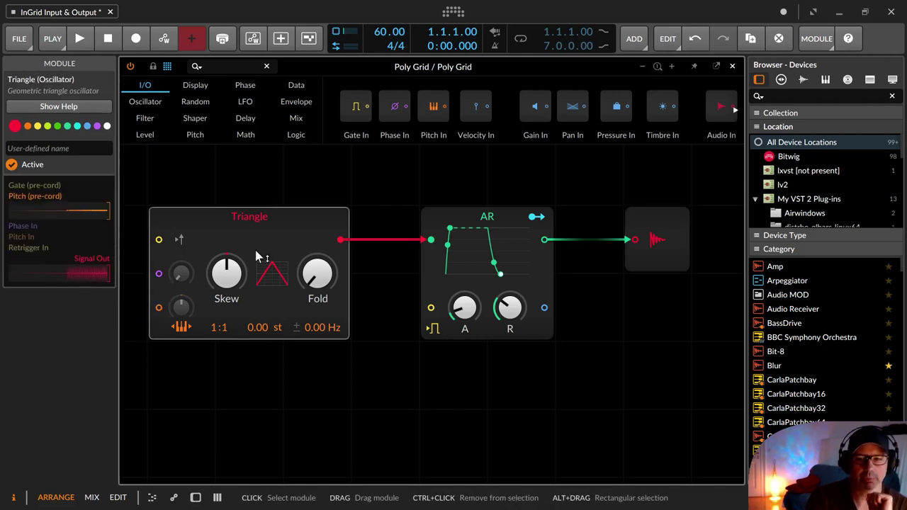
click(406, 269)
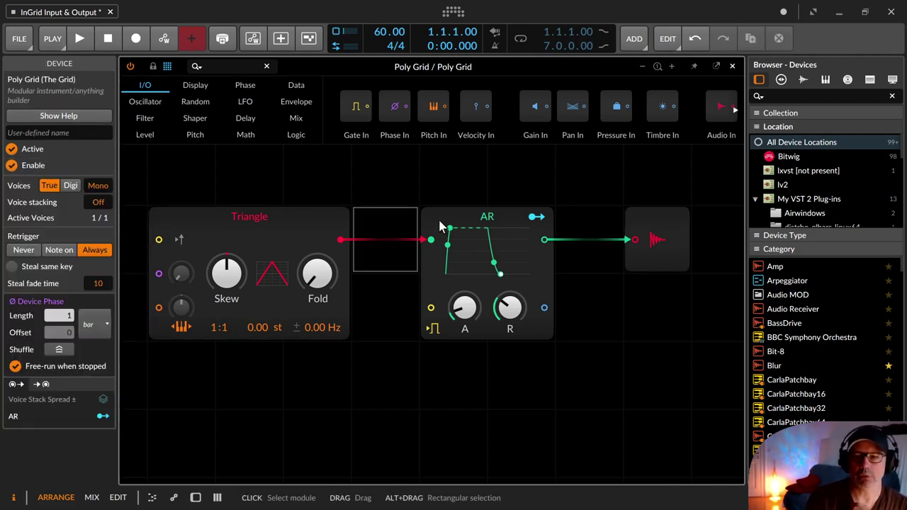
click(440, 225)
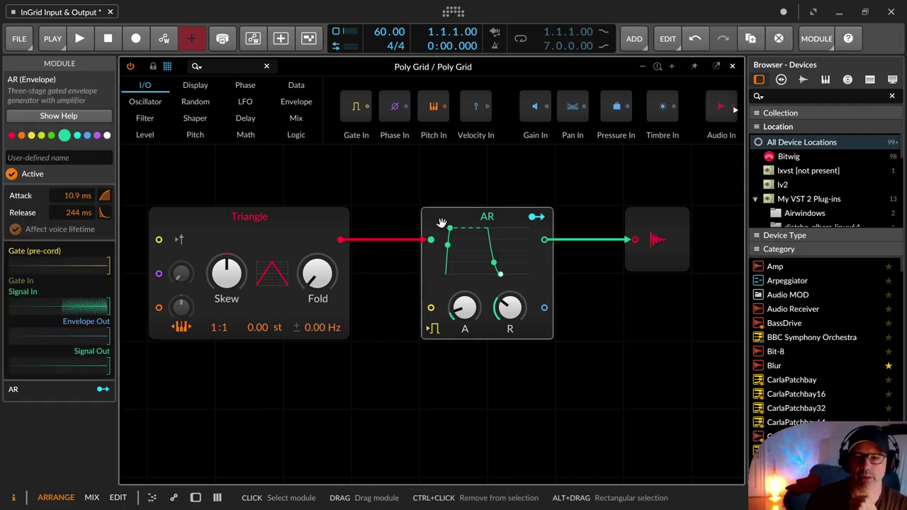
Modulate the Triangle's Skew by +0.353 with the AR envelope, and set AR's attack to 515 ms and release to 1.48 s
click(533, 219)
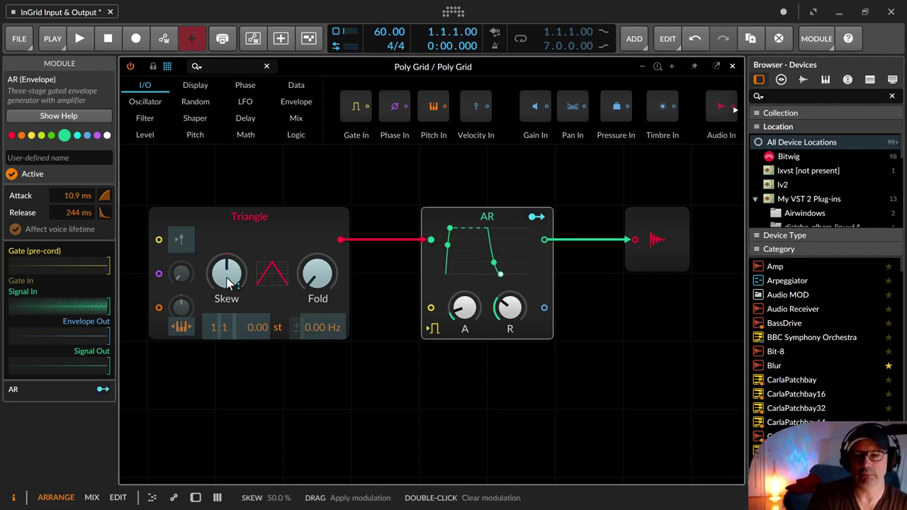
drag(226, 283, 227, 263)
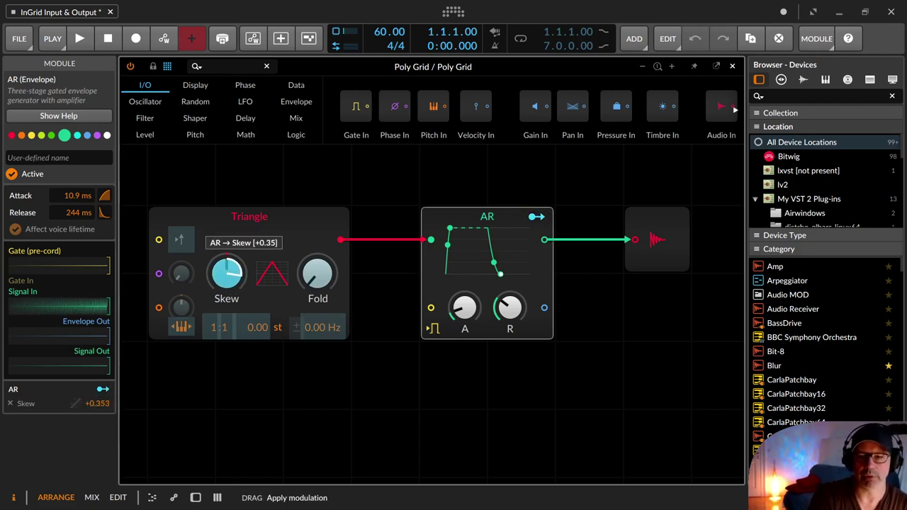
click(535, 217)
drag(449, 228, 462, 228)
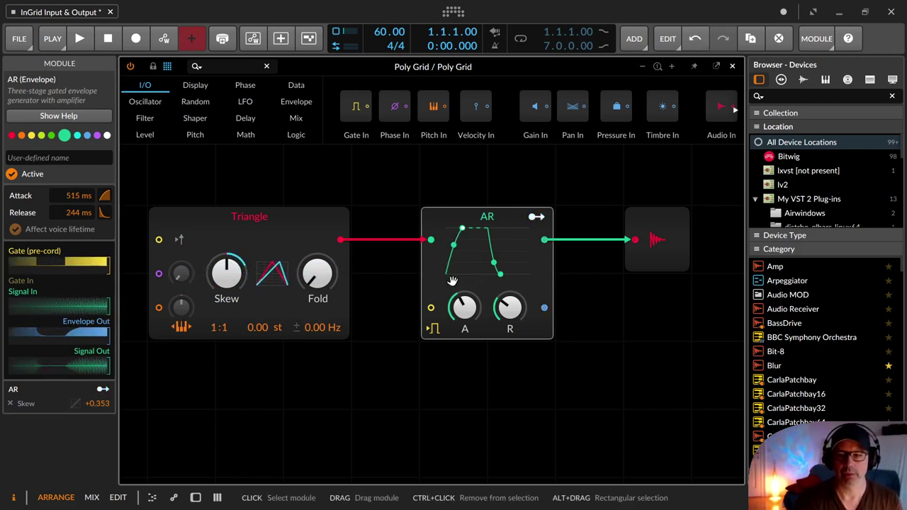
drag(500, 274, 511, 274)
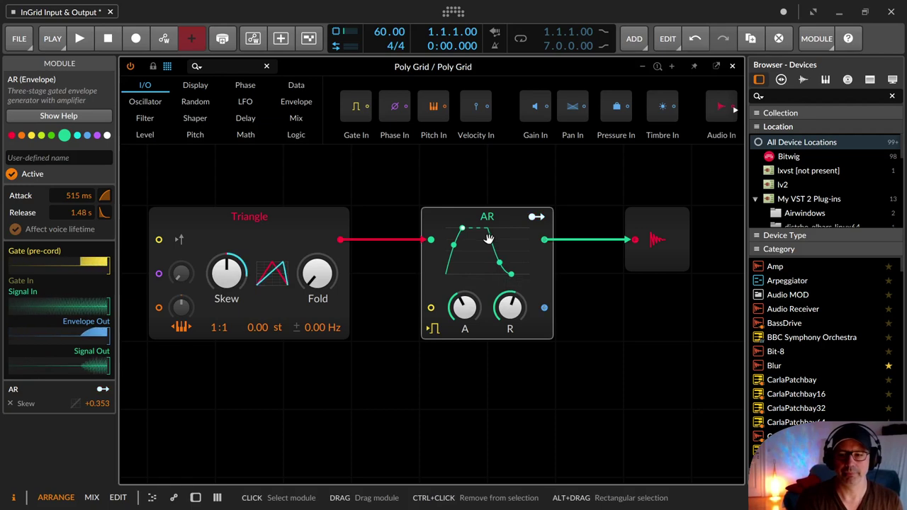
Raise the Triangle's Fold and modulate it by -16.80 with the AR envelope
click(536, 217)
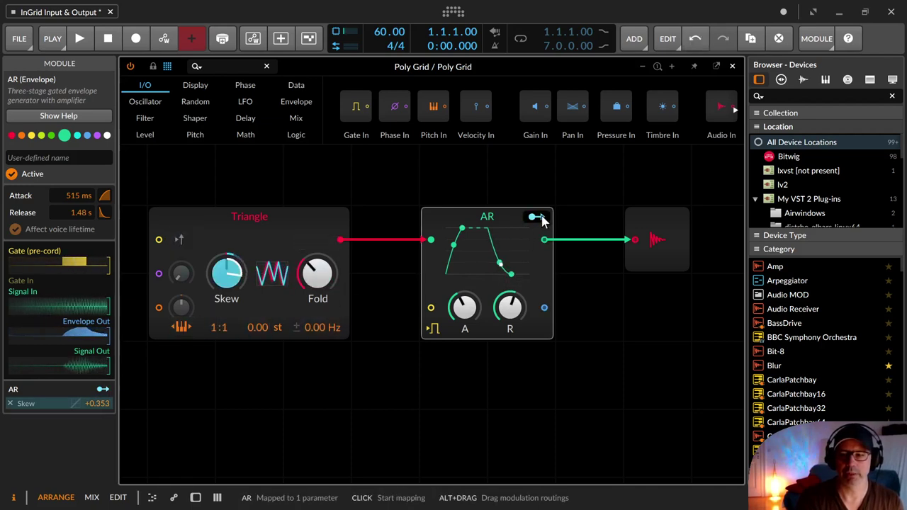
drag(317, 274, 317, 284)
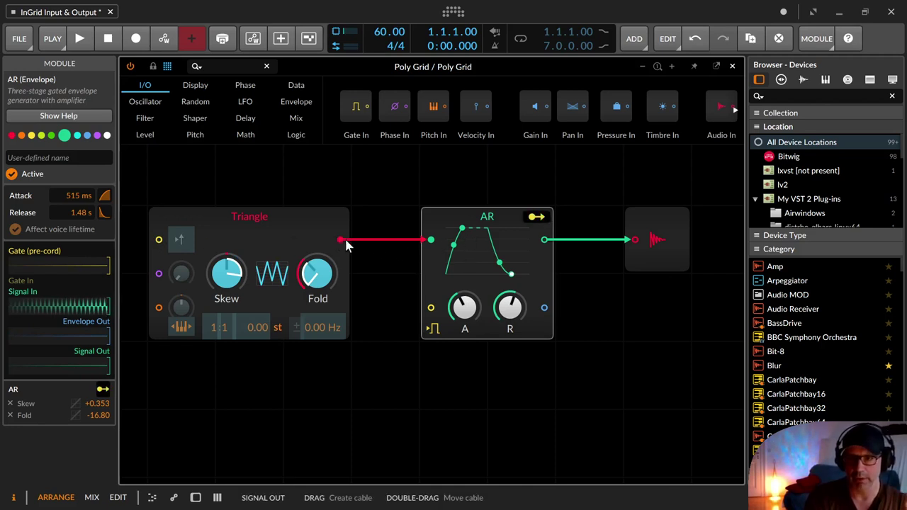
click(645, 236)
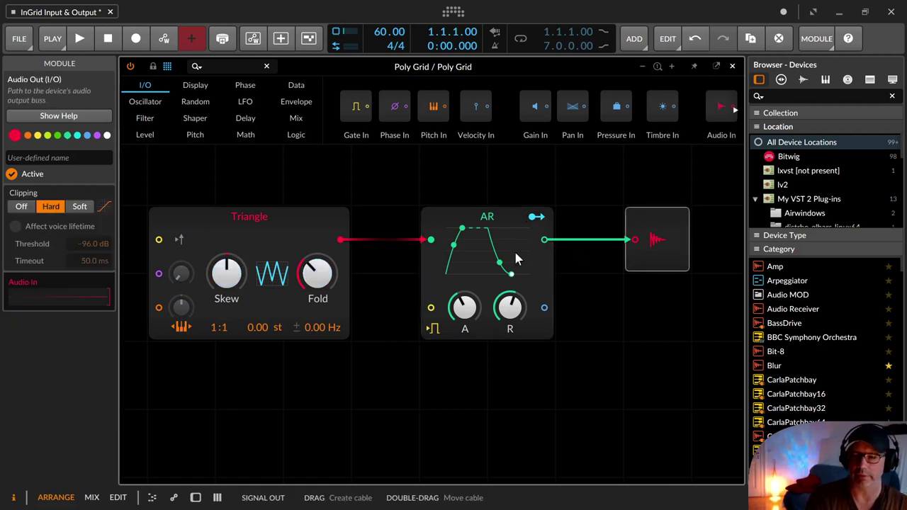
Move the Triangle back so that it sits directly beside the AR module
click(424, 277)
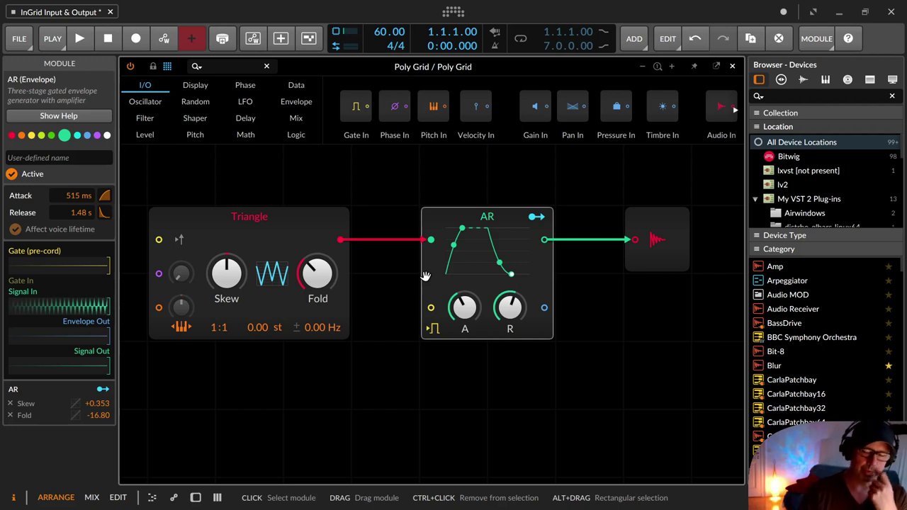
click(182, 218)
drag(183, 217, 227, 222)
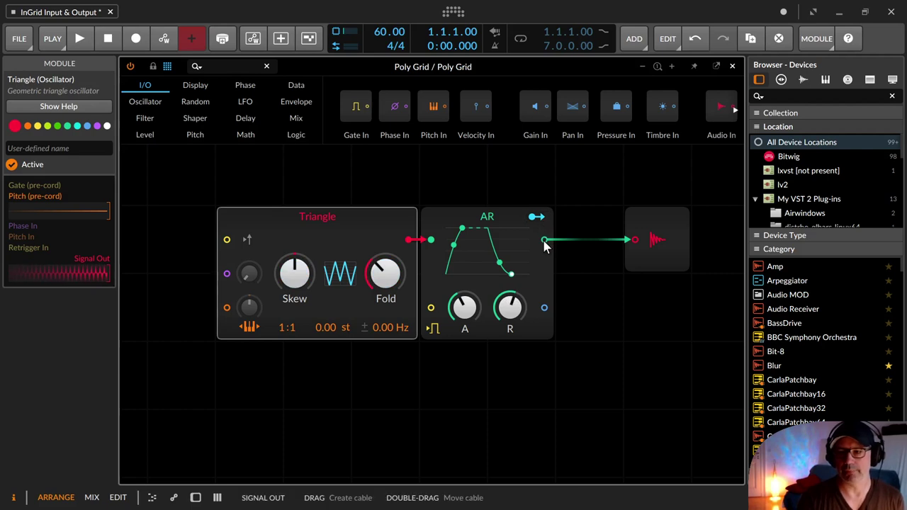
drag(385, 229, 363, 234)
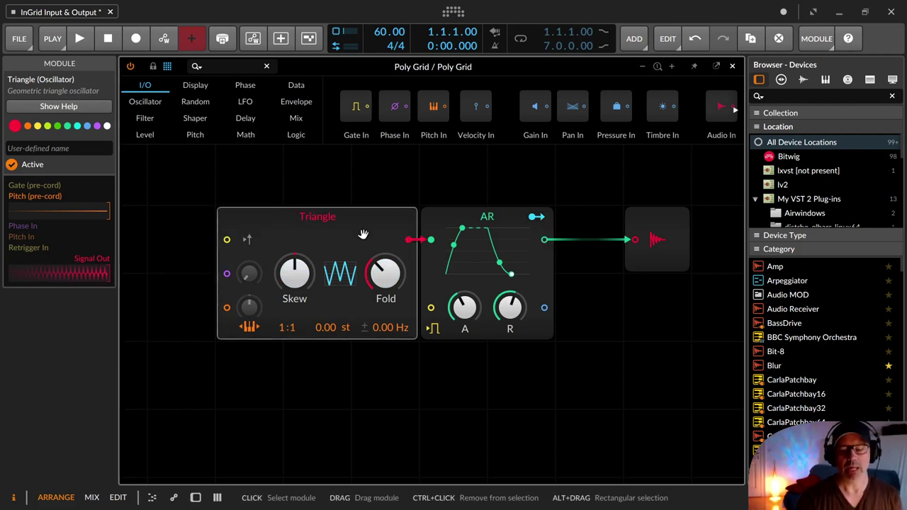